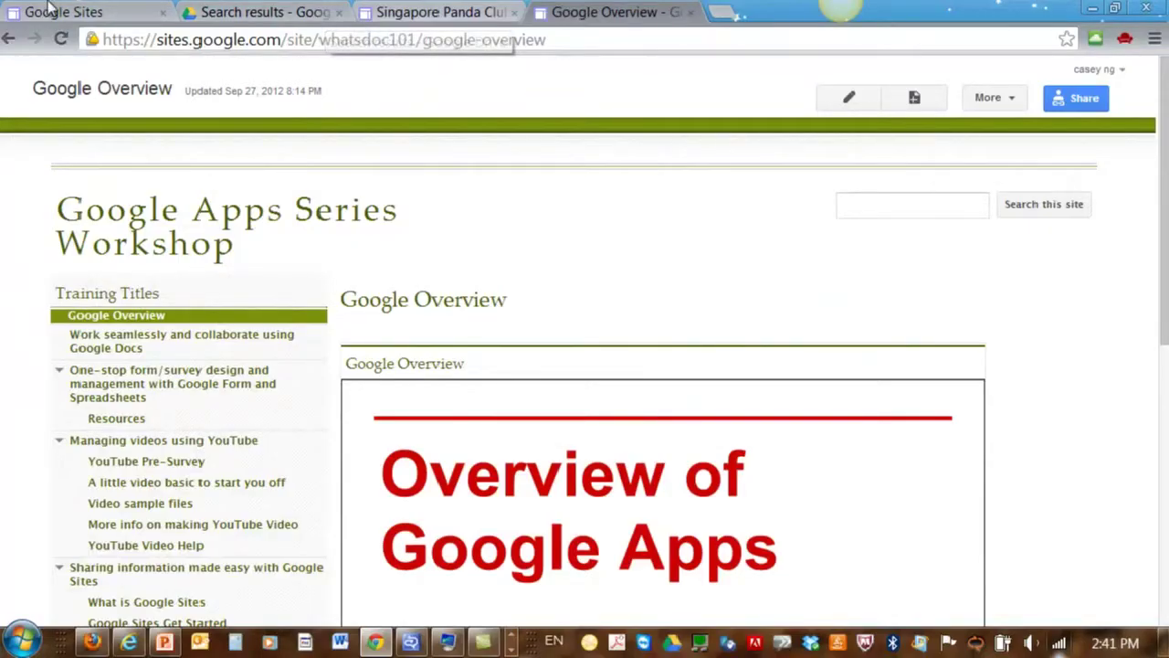
Switch to the My Sites dashboard and scroll the site list back to the top
click(110, 12)
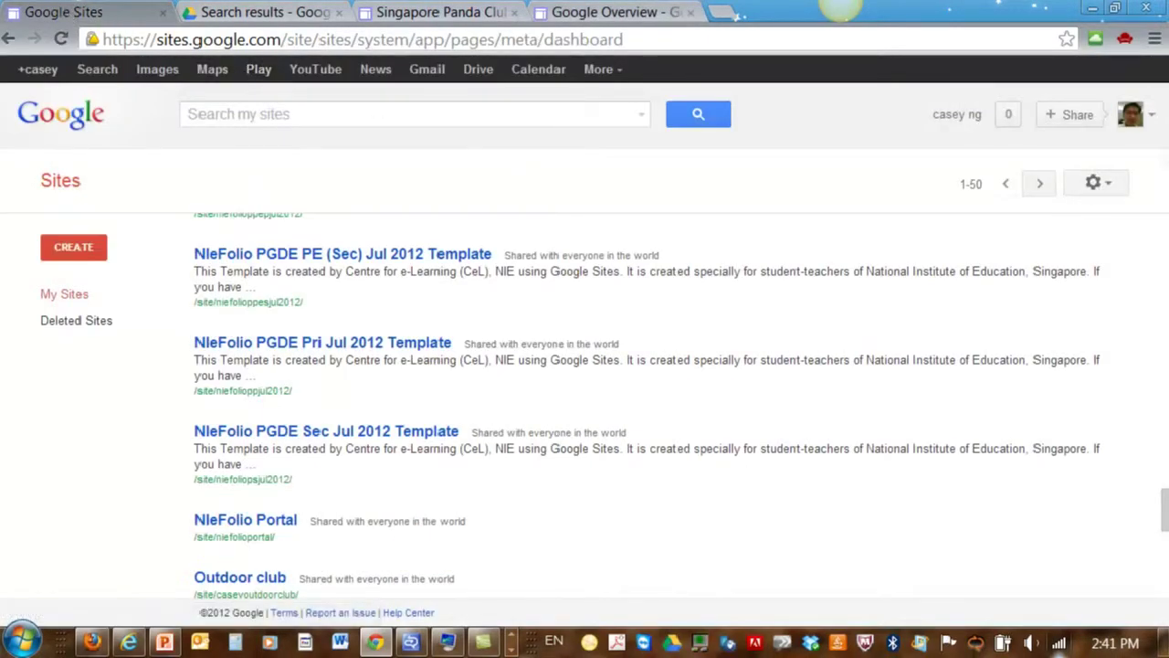
drag(1165, 509, 1165, 237)
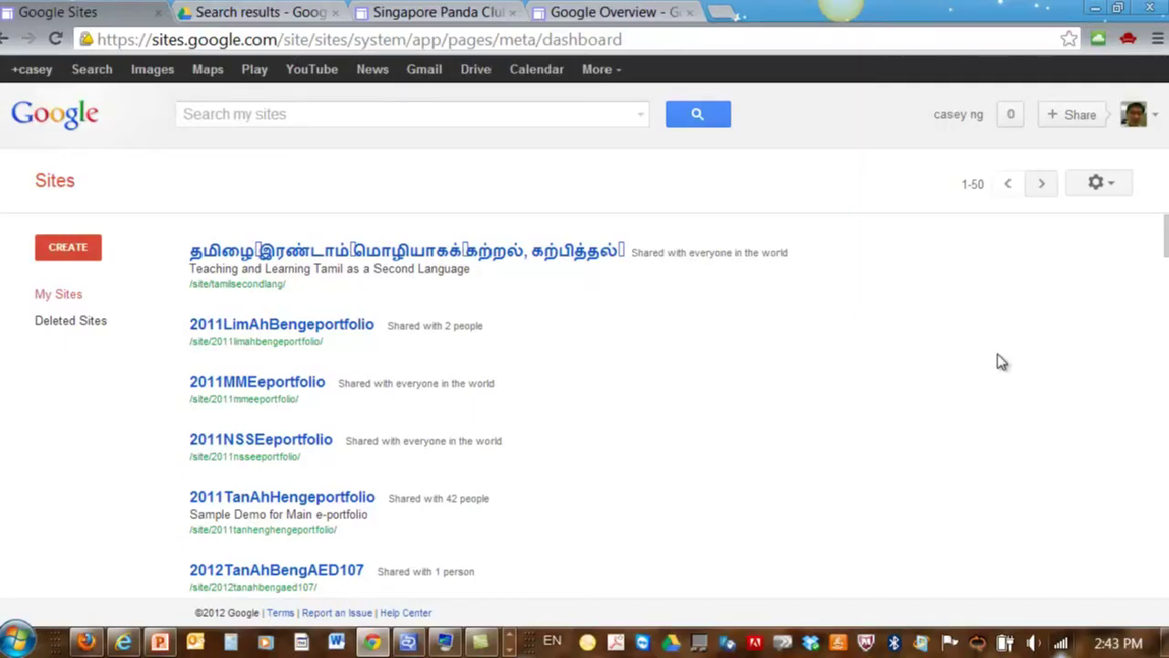
drag(998, 362, 469, 298)
click(381, 310)
Start a new site from the Sites dashboard using the red CREATE button
click(73, 250)
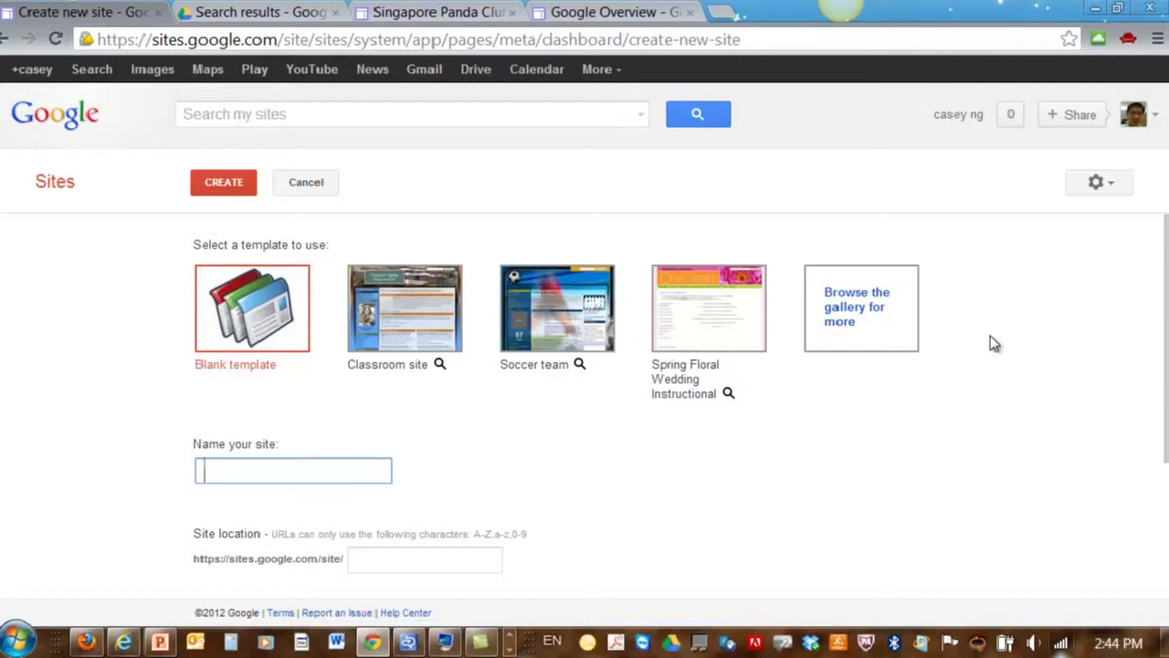
Browse the full template gallery and open the Outdoor club template's details
click(874, 318)
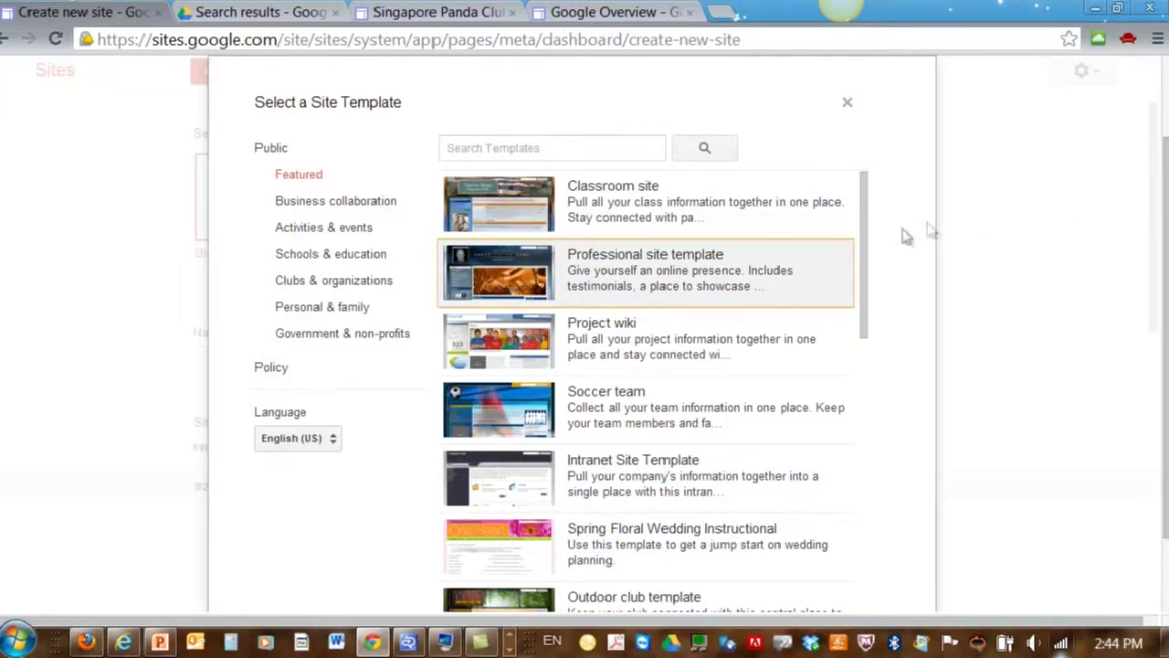
drag(861, 249, 867, 308)
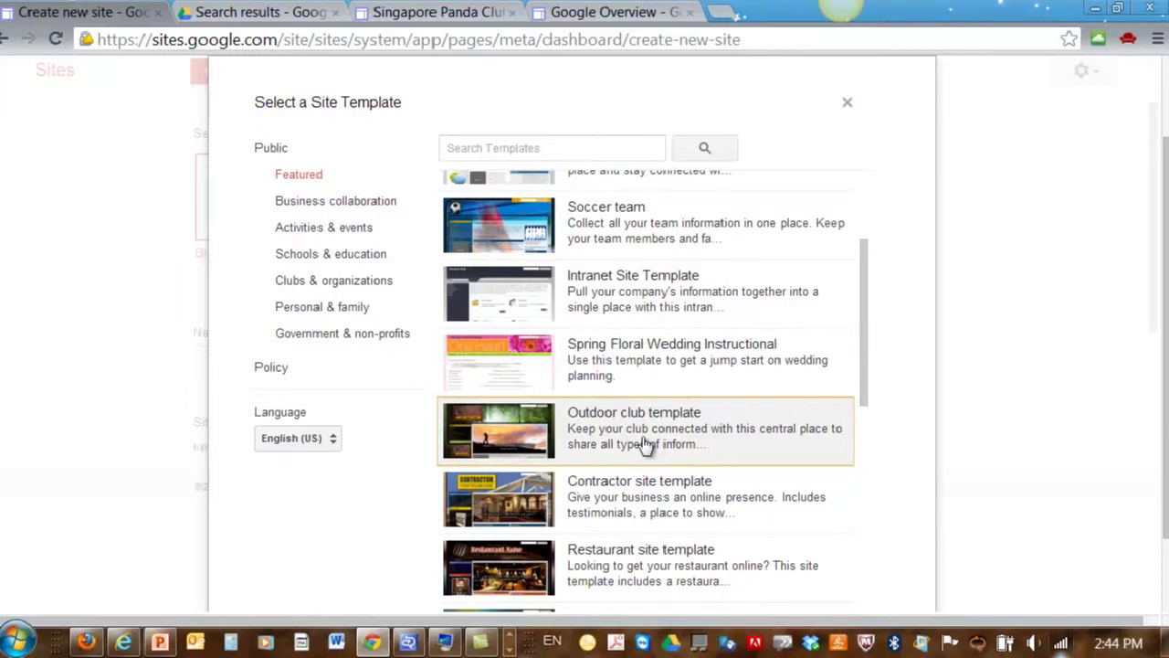
click(646, 443)
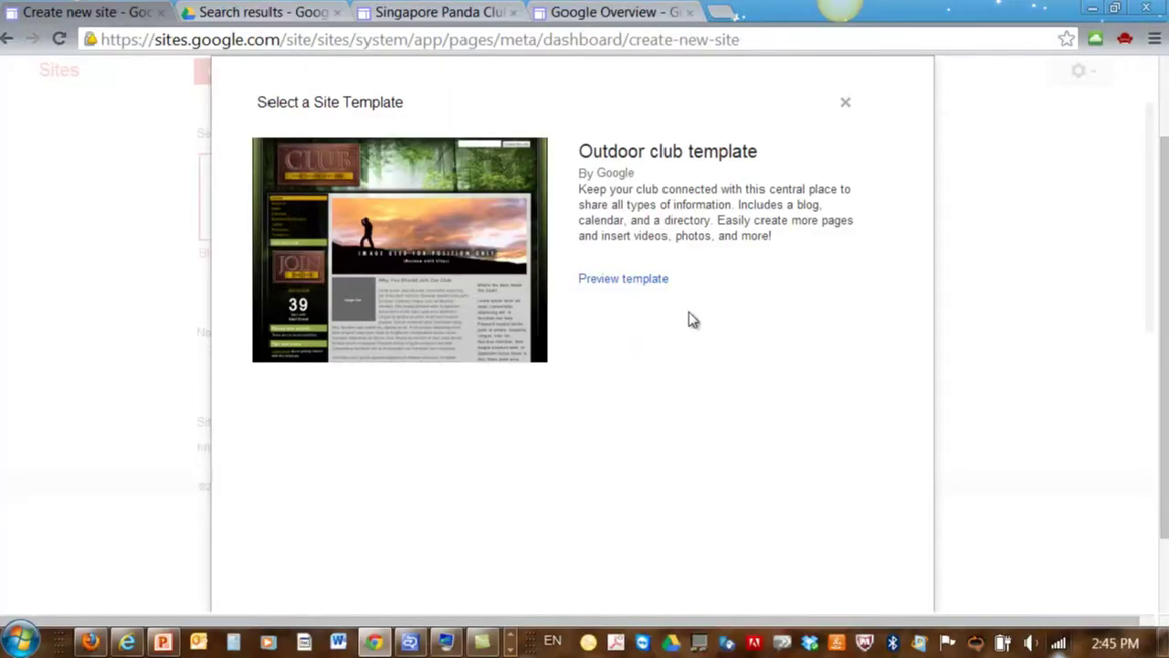
Preview the Outdoor club template and select it for the new site
click(623, 280)
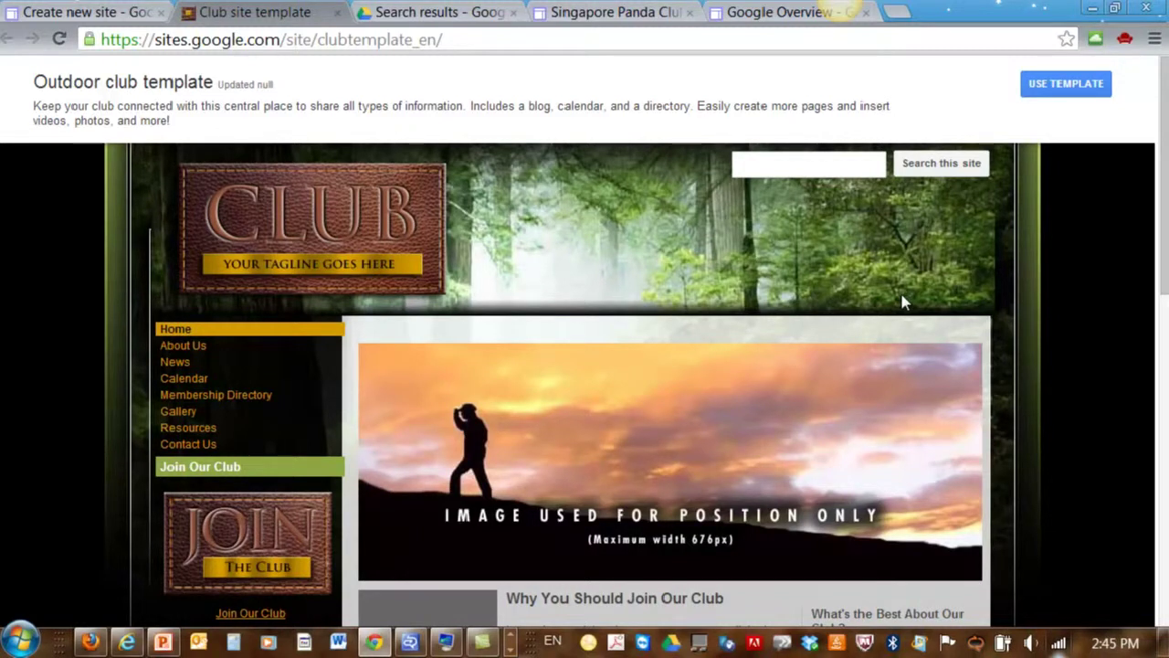
click(1084, 84)
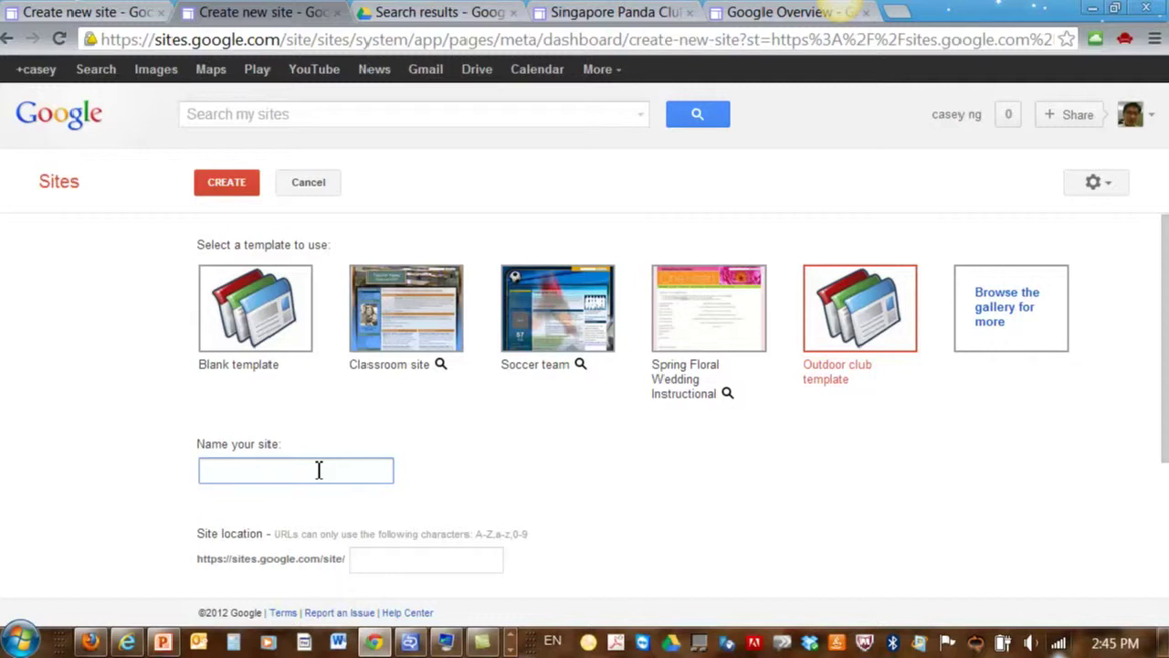
Name the site CaseyOutDoor, enter the verification code, and submit the form
text(CaseyO)
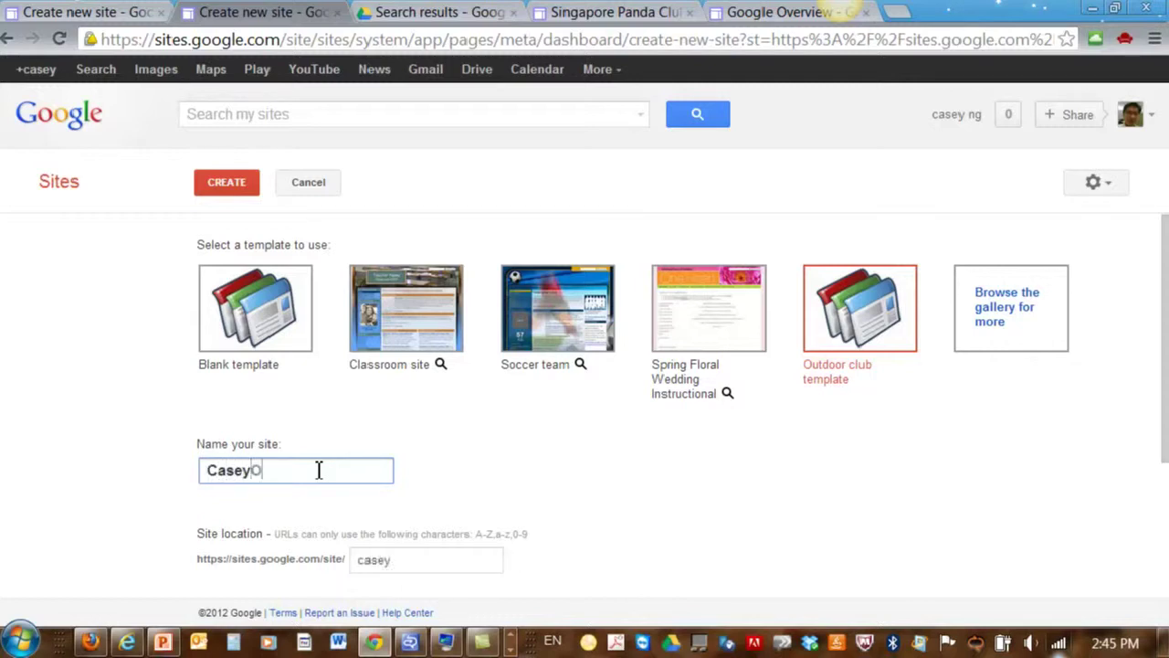
text(utDoor)
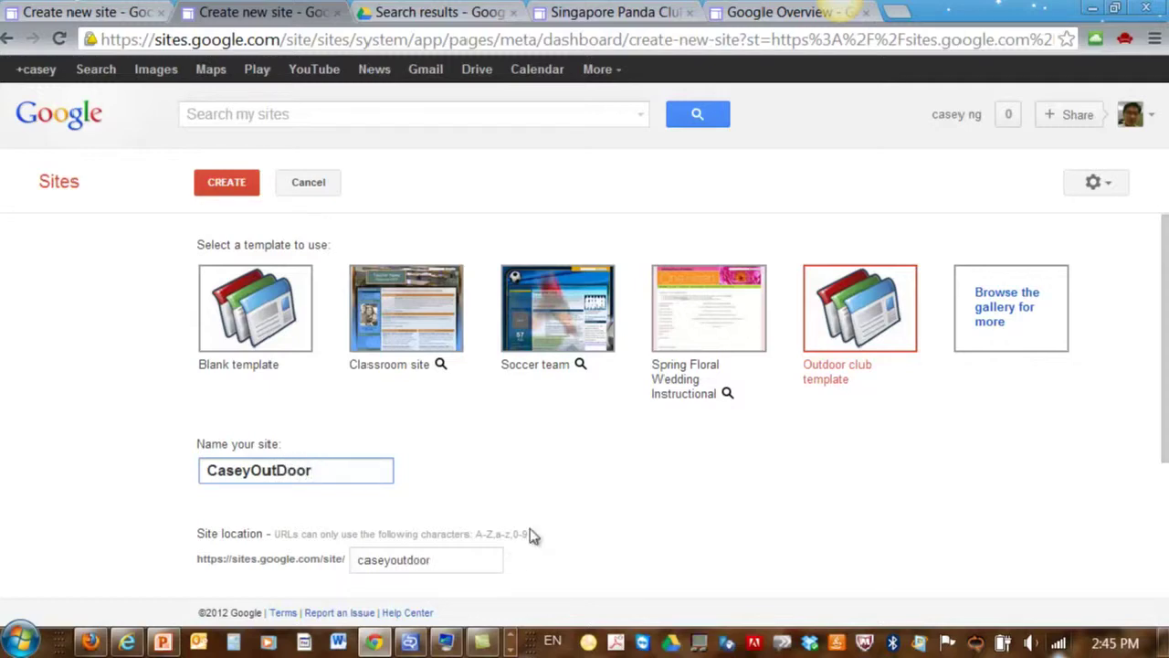
drag(1165, 366, 1165, 436)
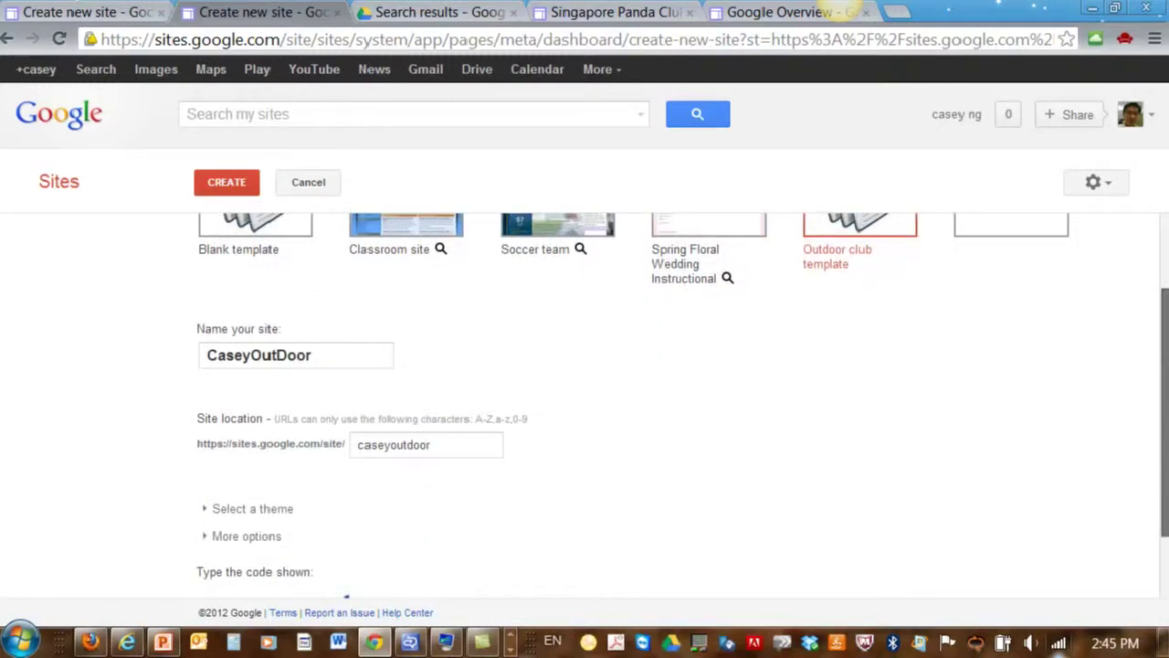
scroll(868, 539, down, 2)
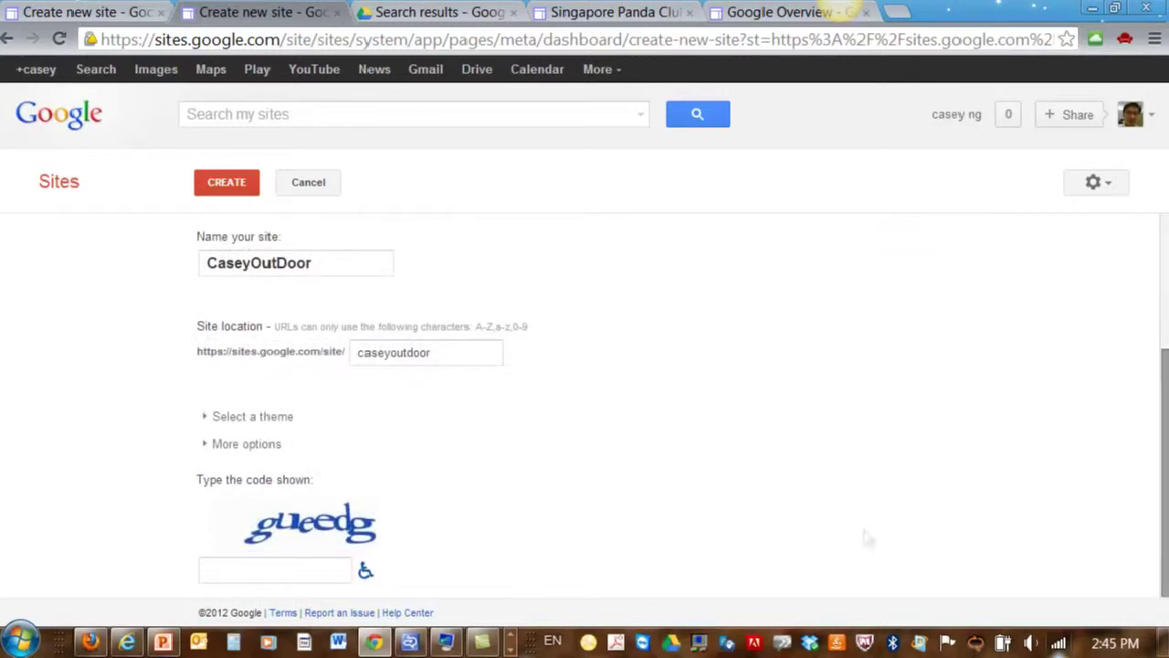
click(336, 565)
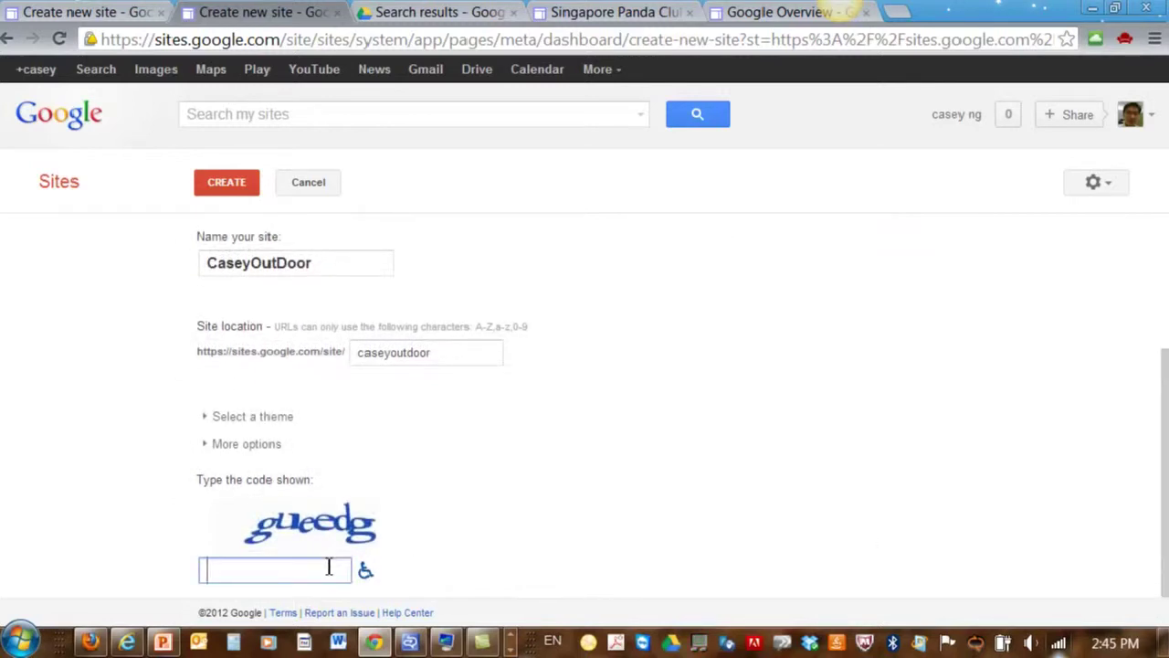
text(gueedg)
click(213, 189)
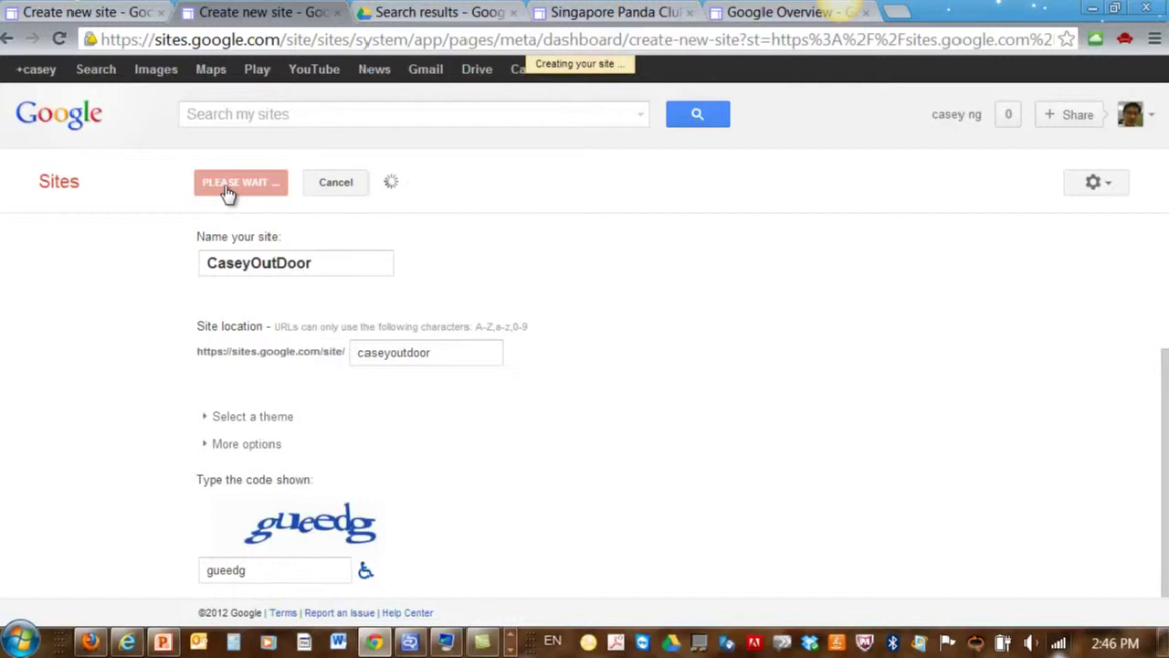
Change the already-taken site location to caseyoutdoor99
click(466, 348)
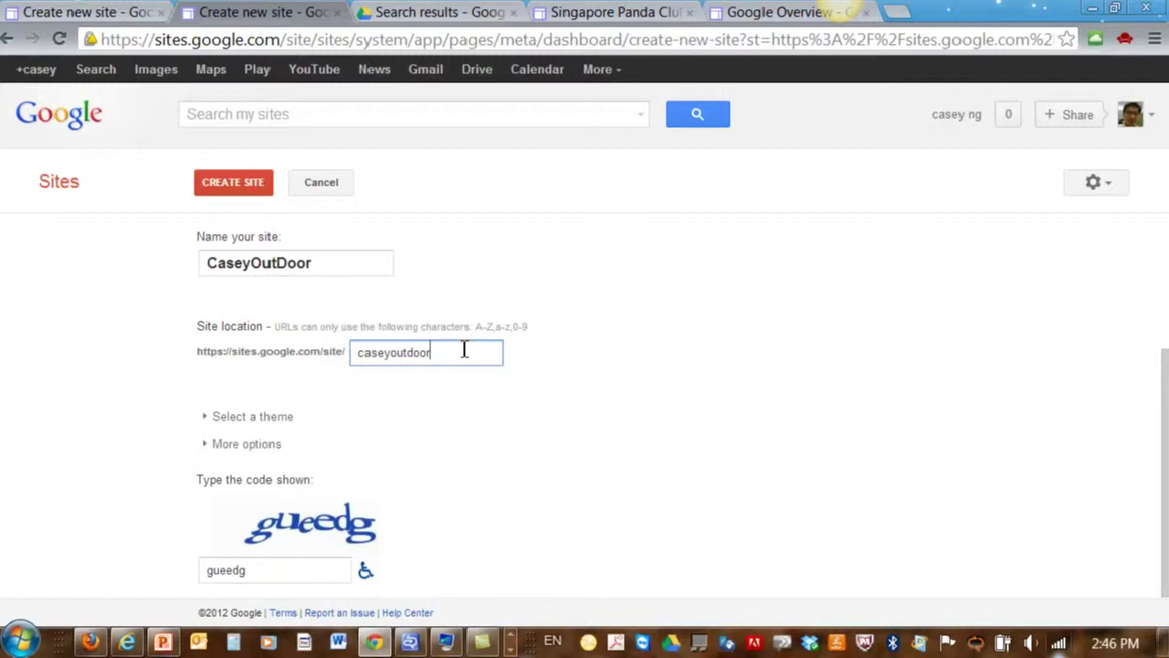
text(99)
click(1167, 402)
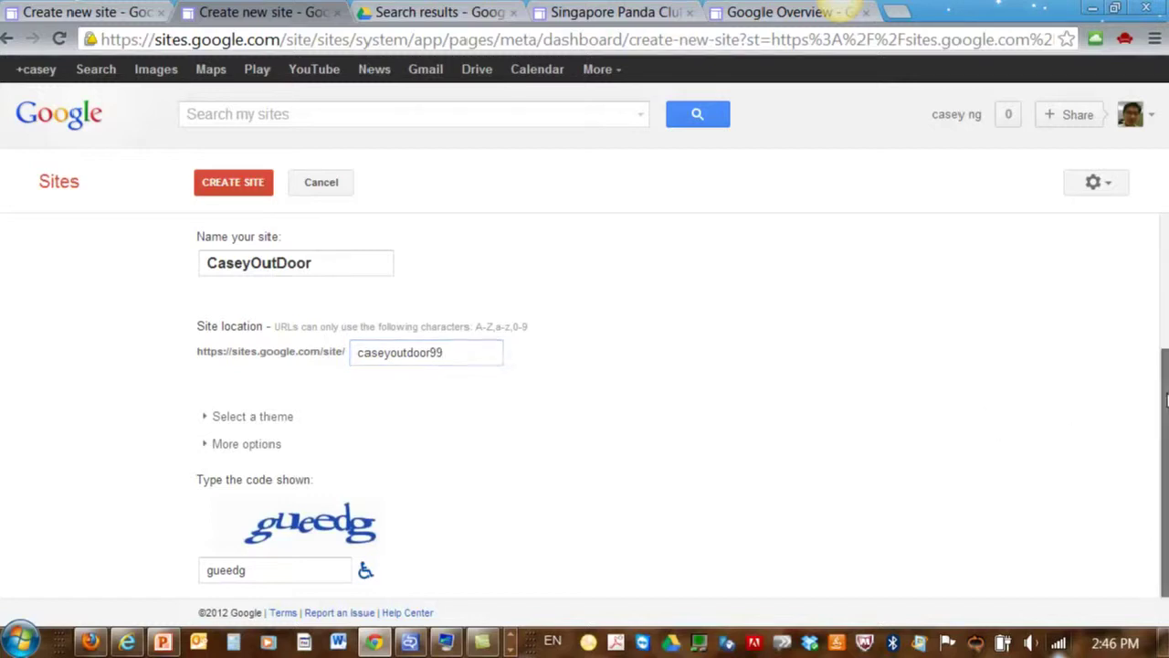
Create the site at the caseyoutdoor99 location and scroll through the resulting page
click(211, 183)
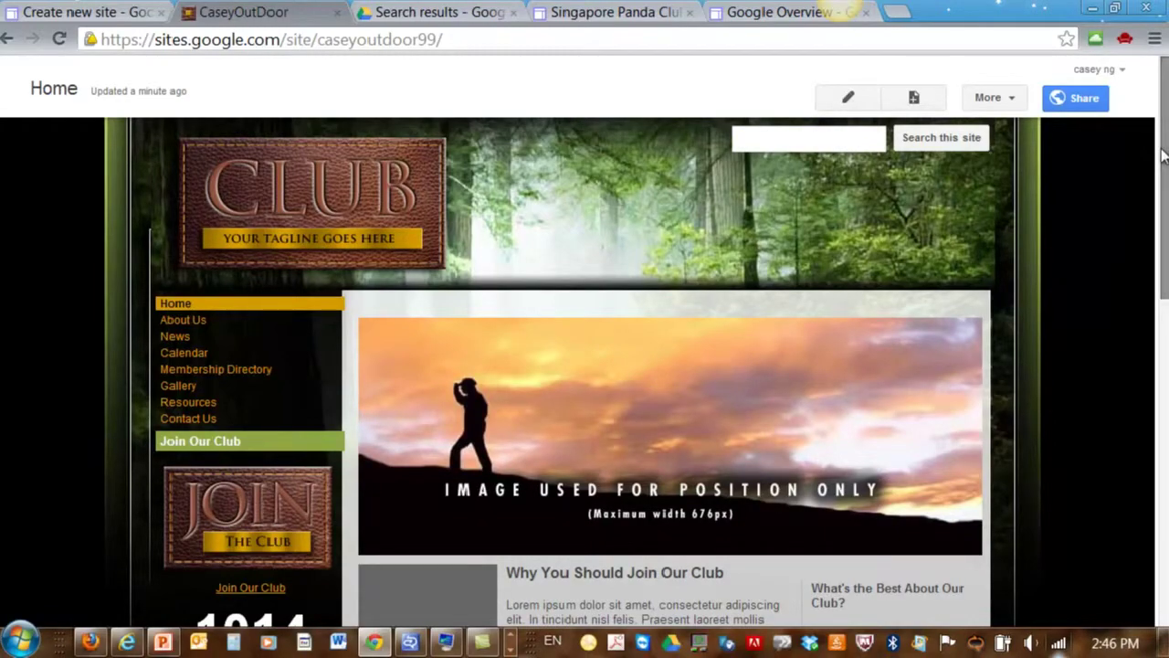
scroll(1166, 195, down, 2)
drag(1166, 194, 1166, 263)
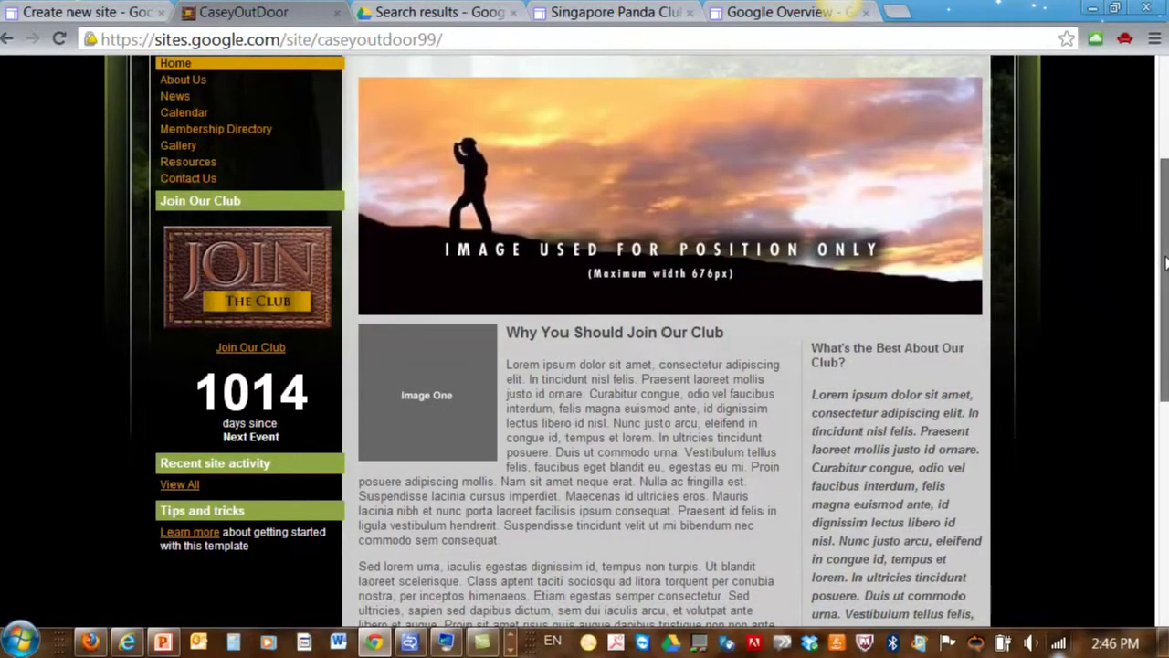
drag(1166, 263, 1162, 234)
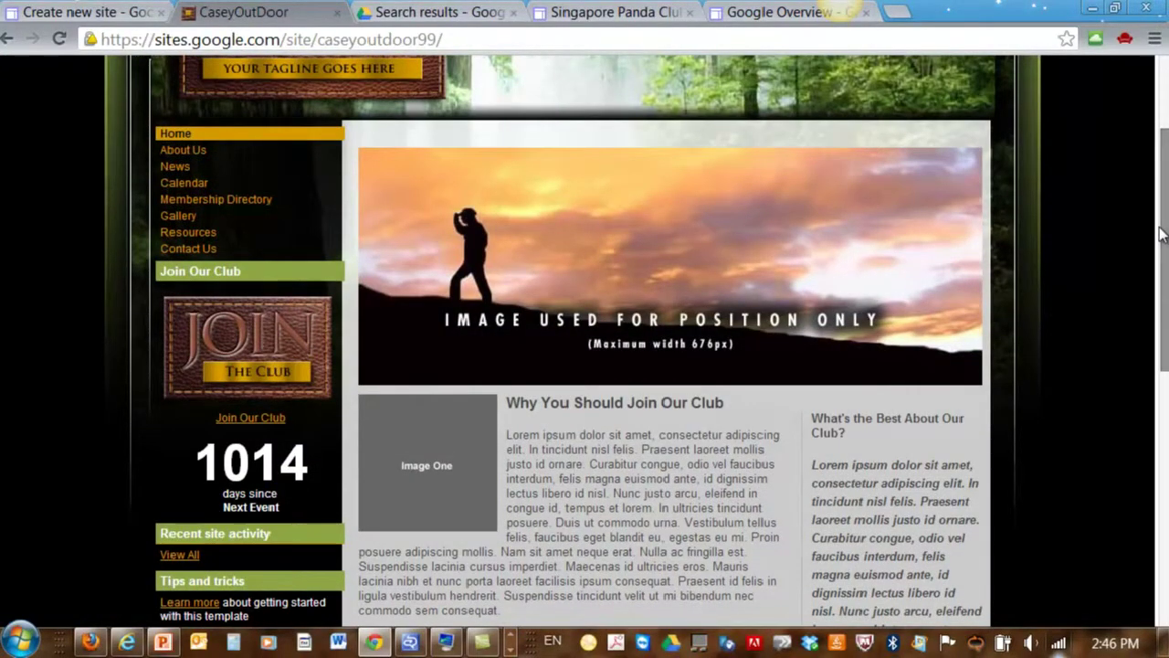
drag(1162, 234, 1162, 182)
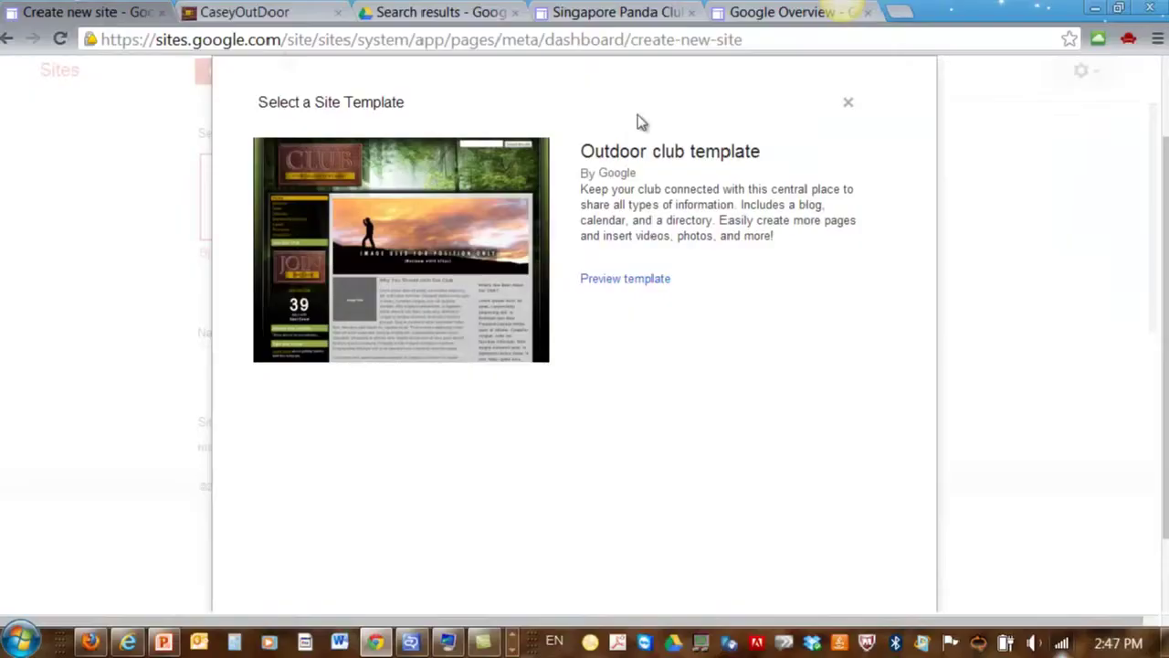
Close the Outdoor club template details, select the site name field, then go to Singapore Panda Club
click(847, 104)
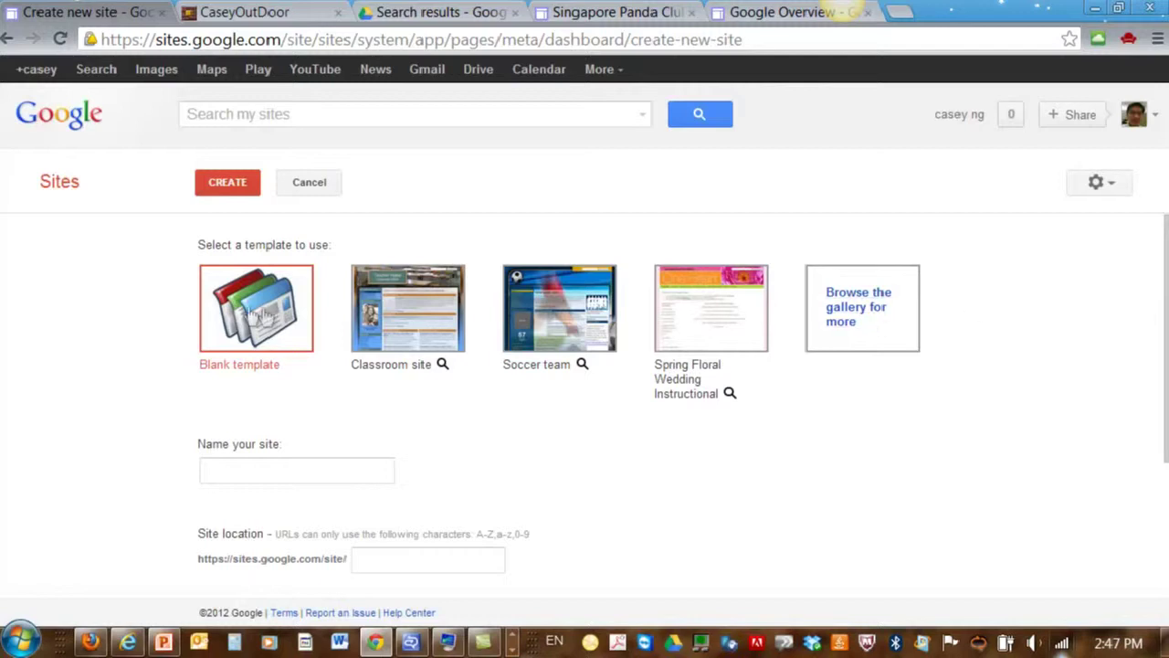
click(280, 474)
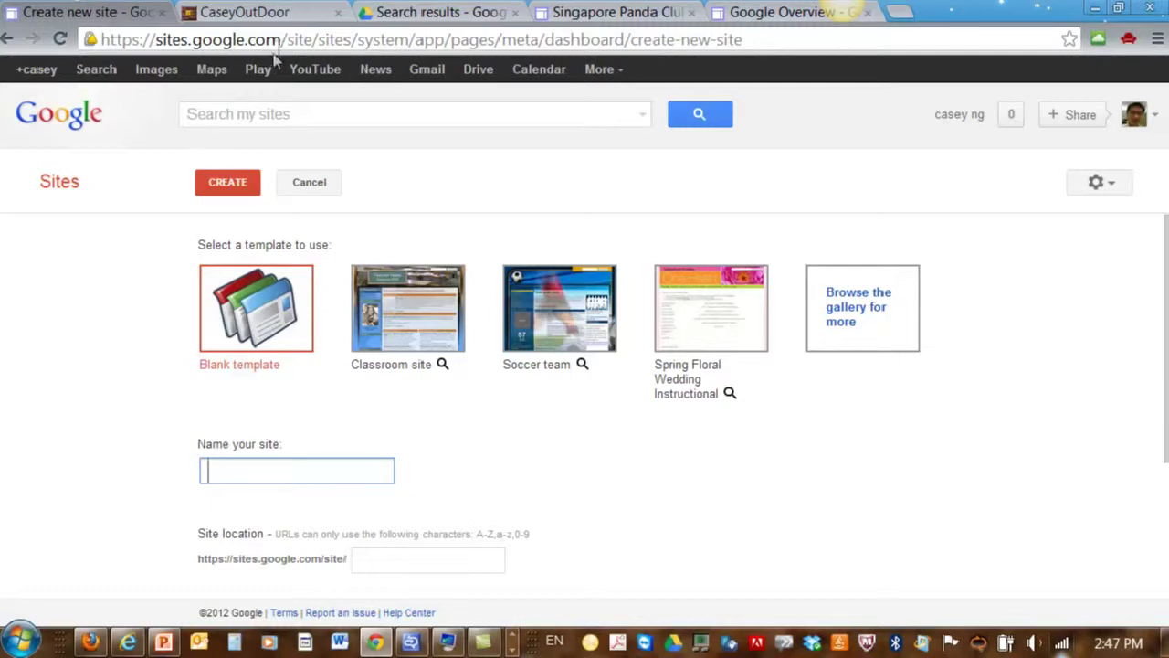
click(622, 11)
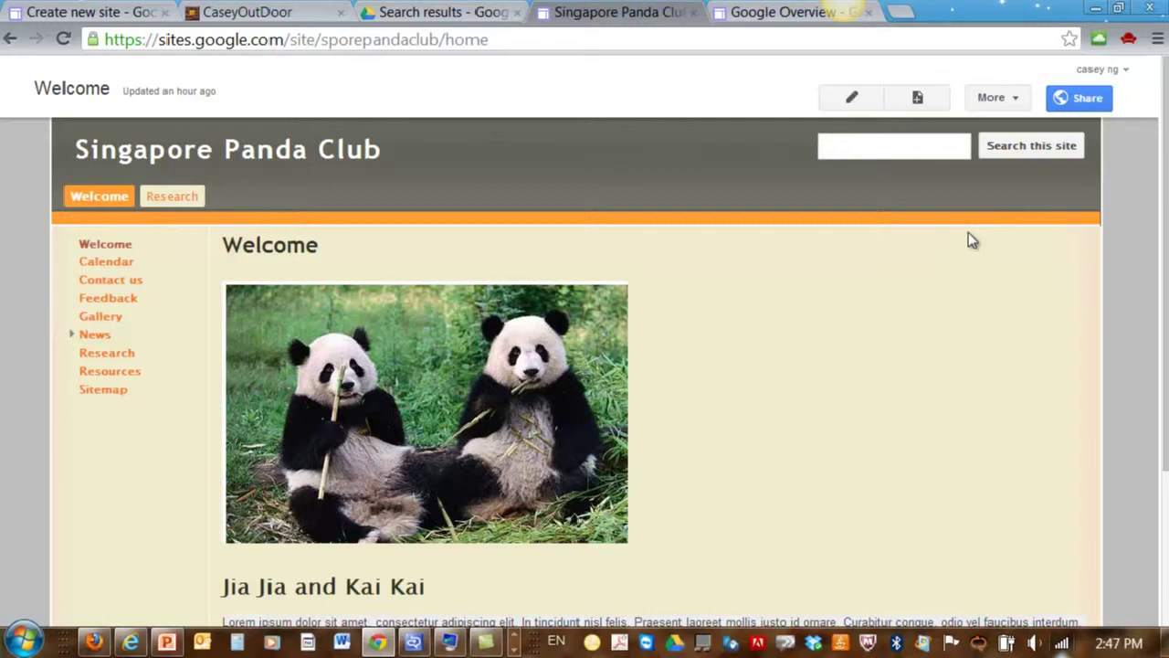
Visit the Calendar, Contact us, Feedback, Gallery, News, Research and Resources pages in turn
click(125, 265)
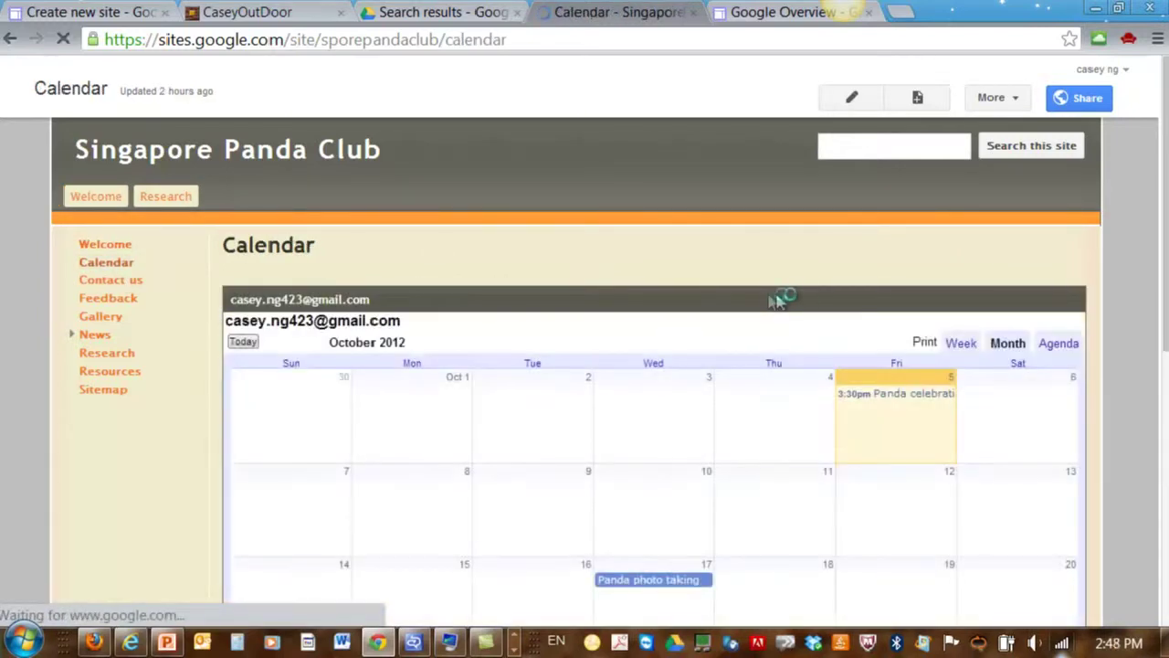
click(100, 280)
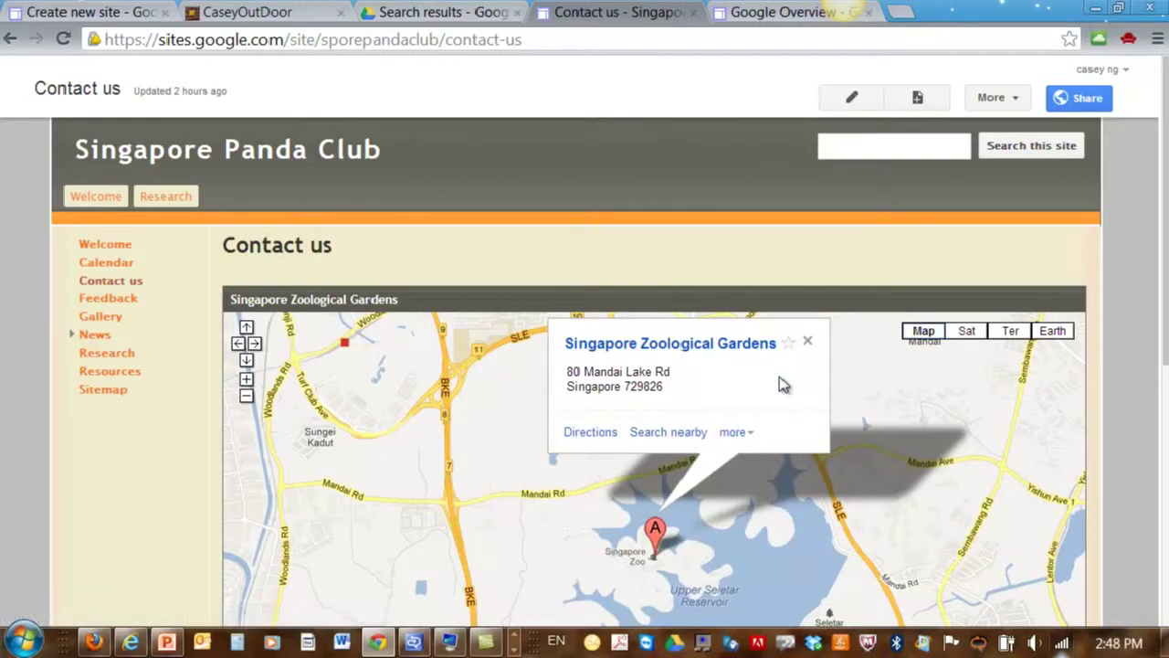
click(137, 300)
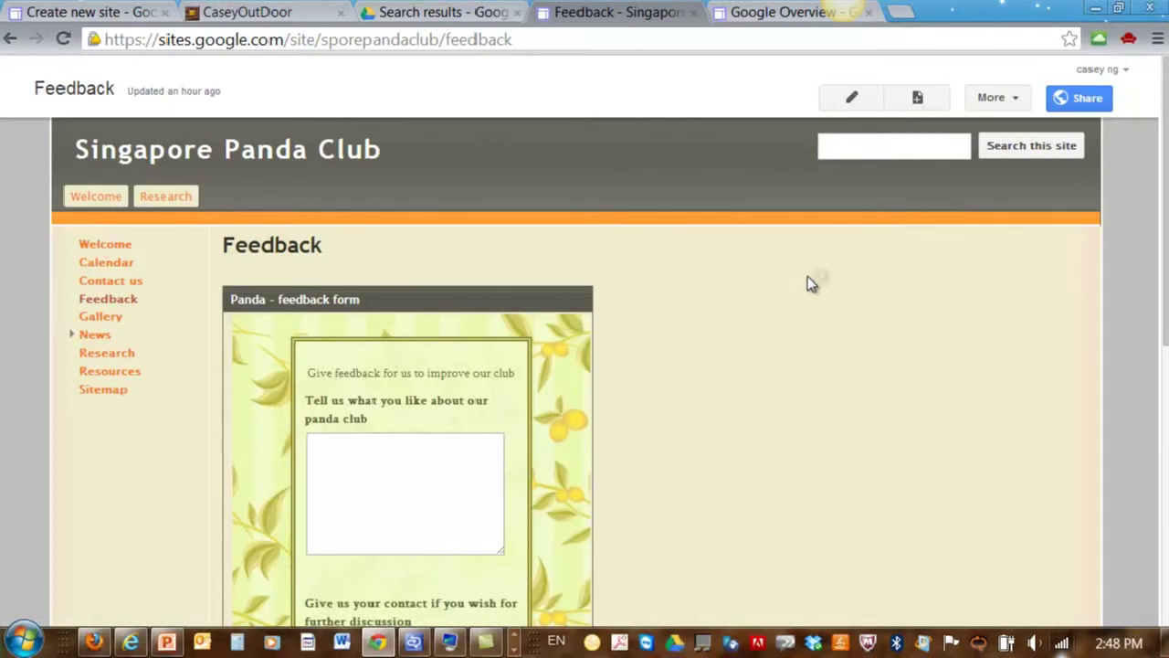
click(102, 320)
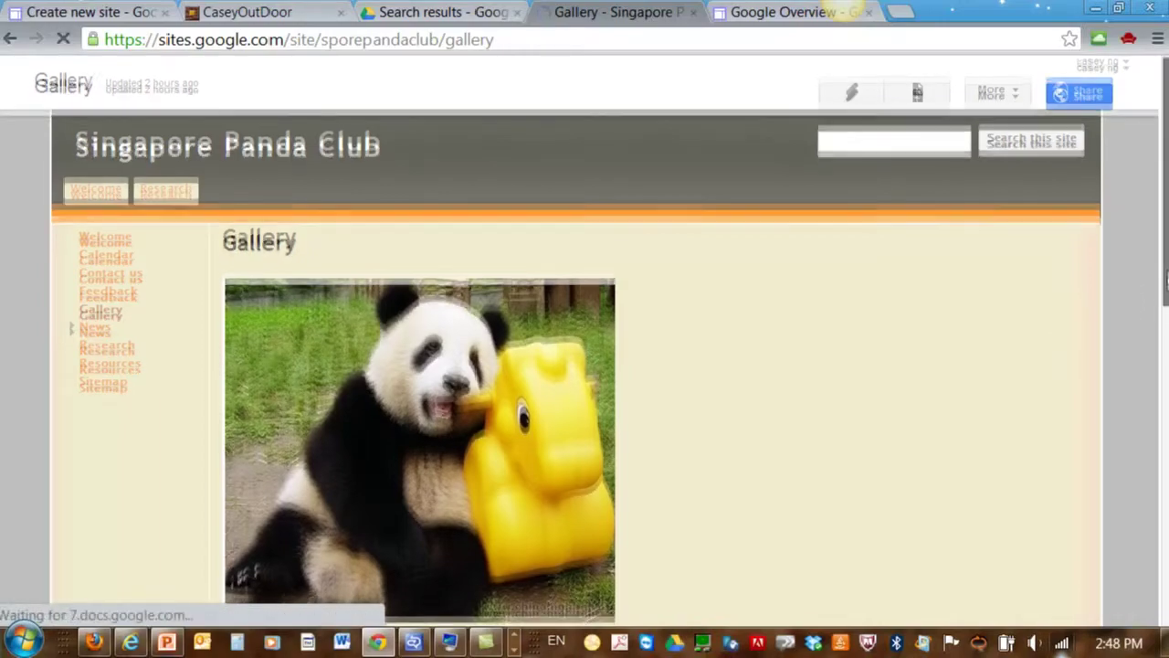
scroll(585, 347, down, 5)
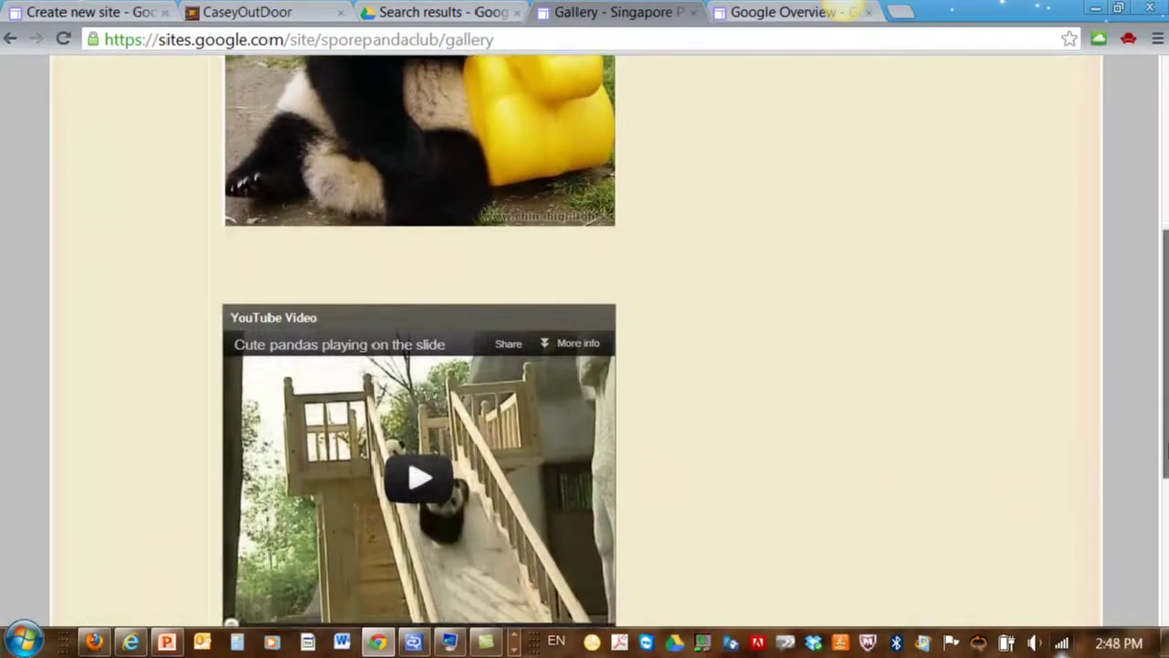
drag(1164, 448, 1154, 292)
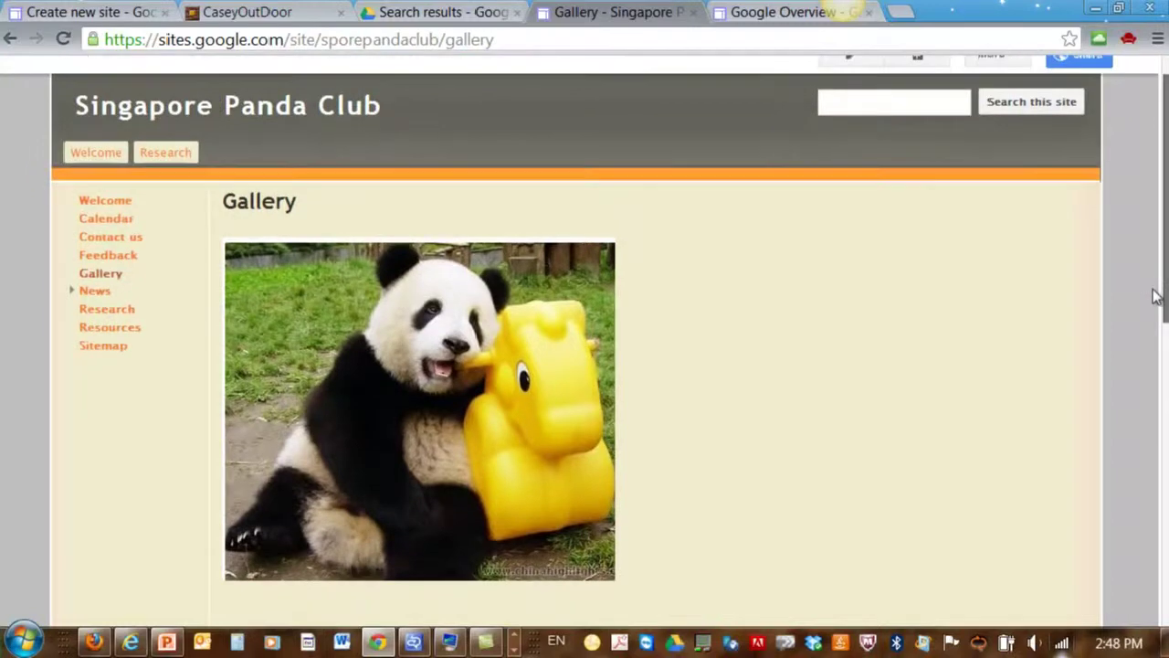
click(85, 295)
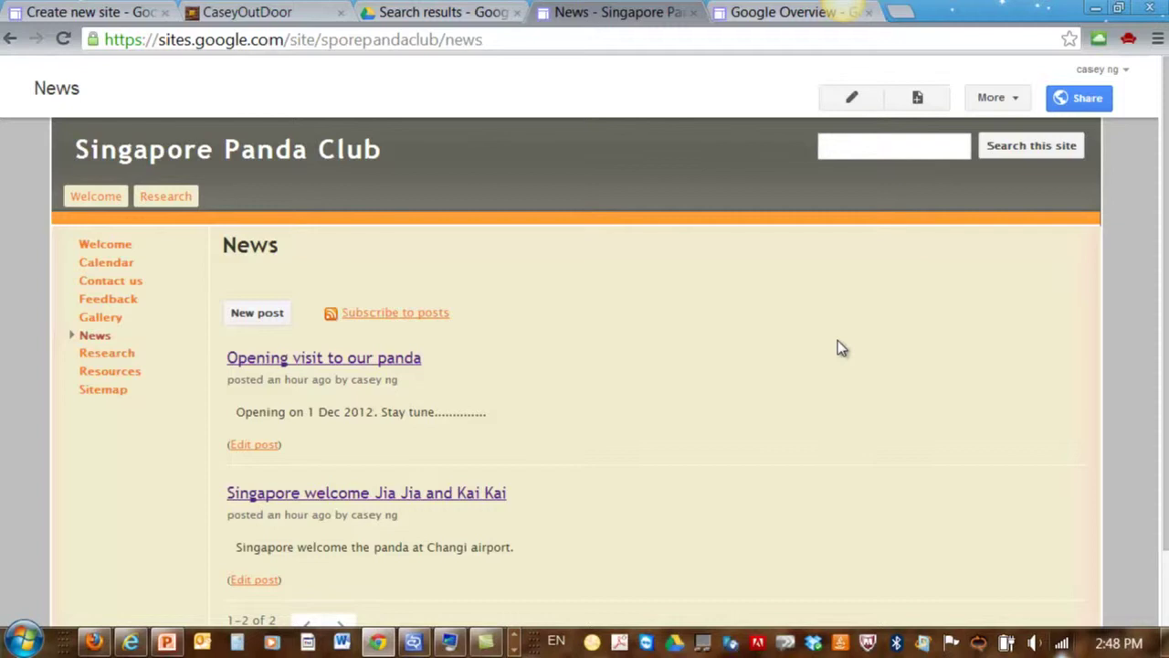
click(122, 355)
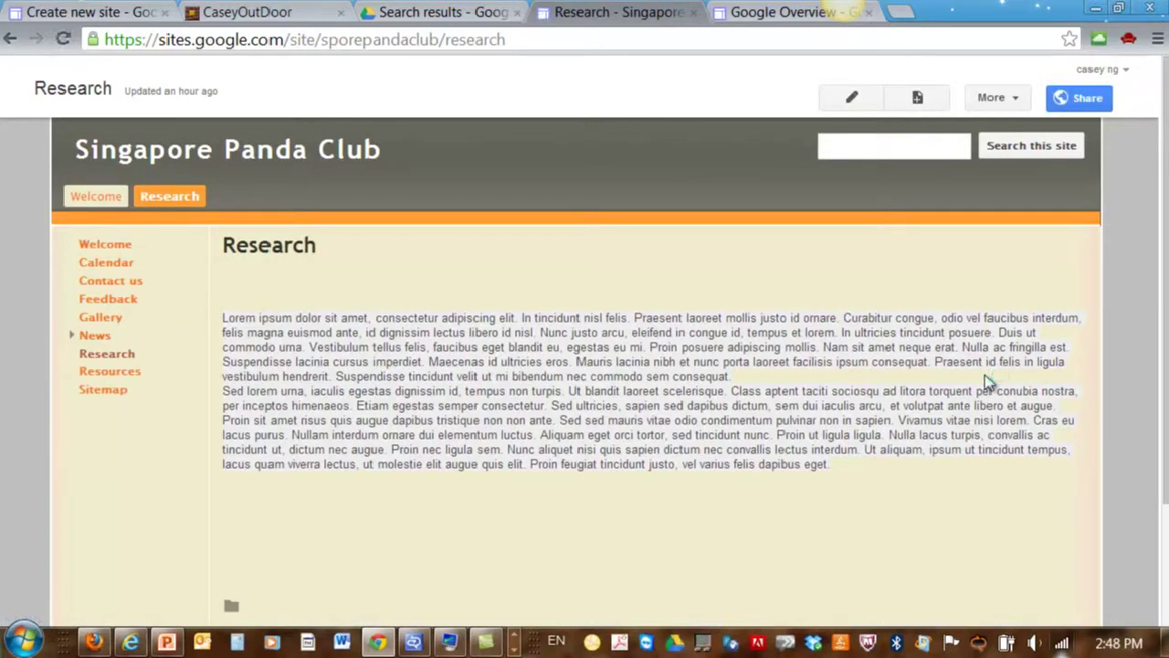
click(109, 372)
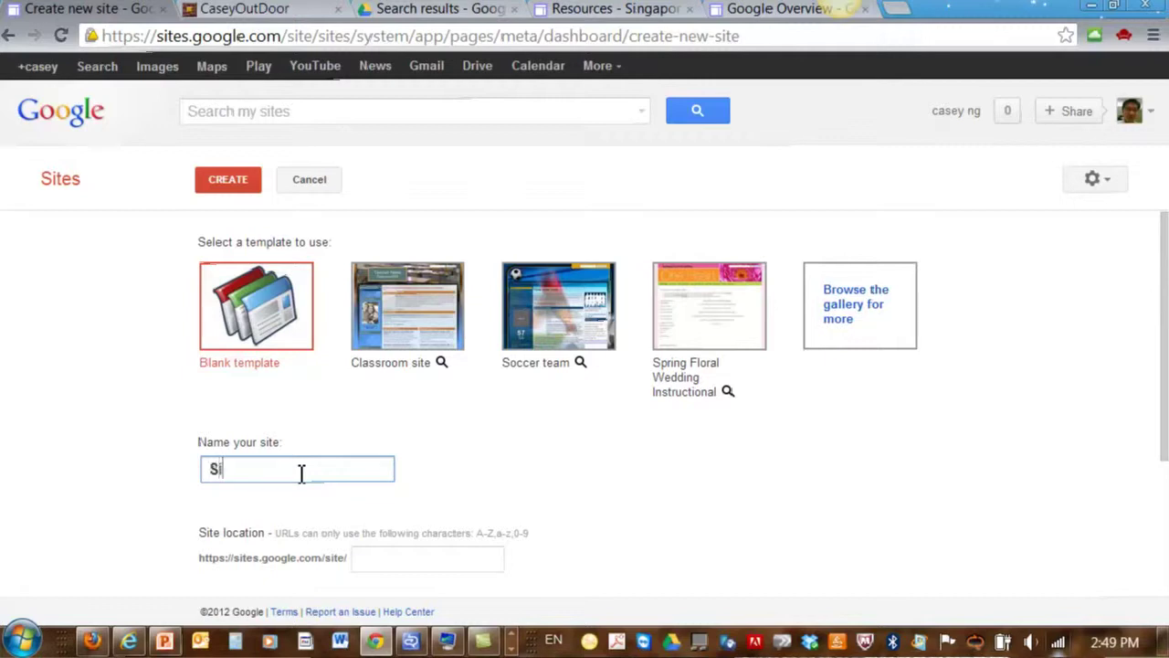
Complete the site name as 'Singapore Panda Club' and scroll down to the location field
text(ngapore Pan)
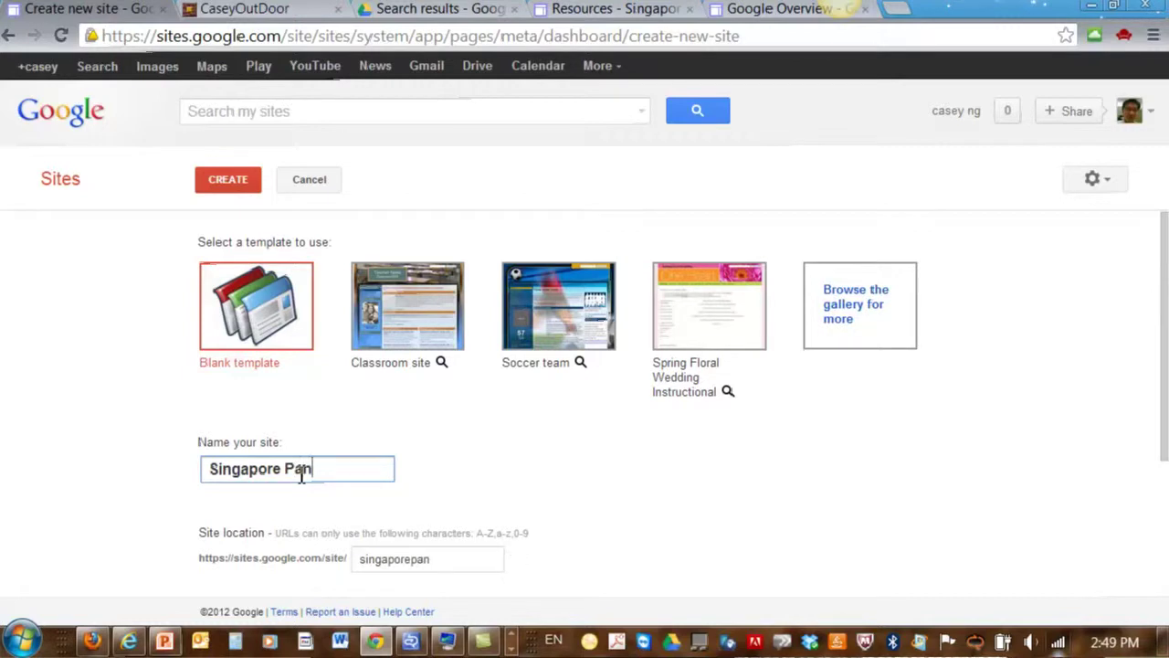
text(da Club)
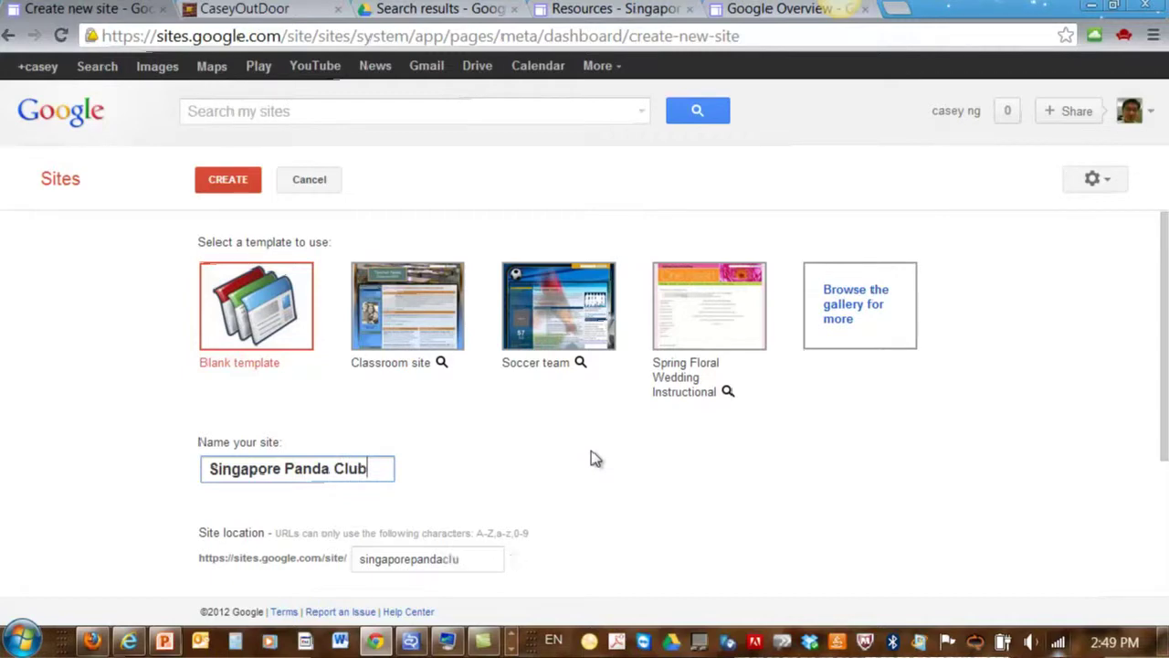
drag(1166, 386, 1166, 521)
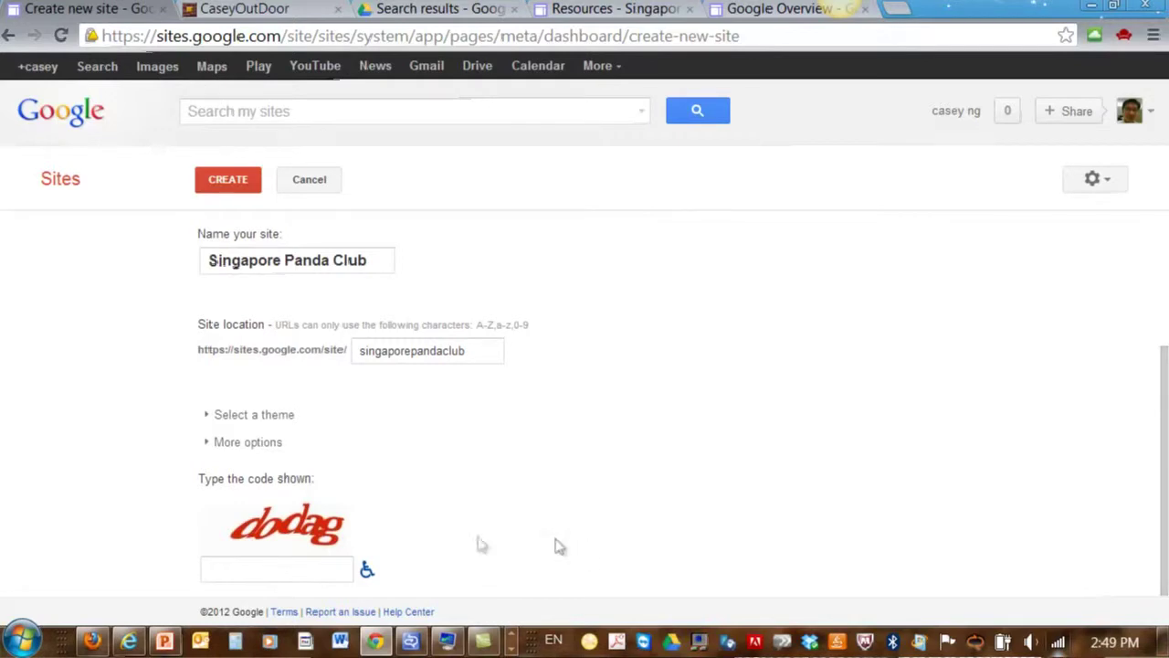
Enter the verification code and create the Singapore Panda Club site
click(301, 569)
text(do)
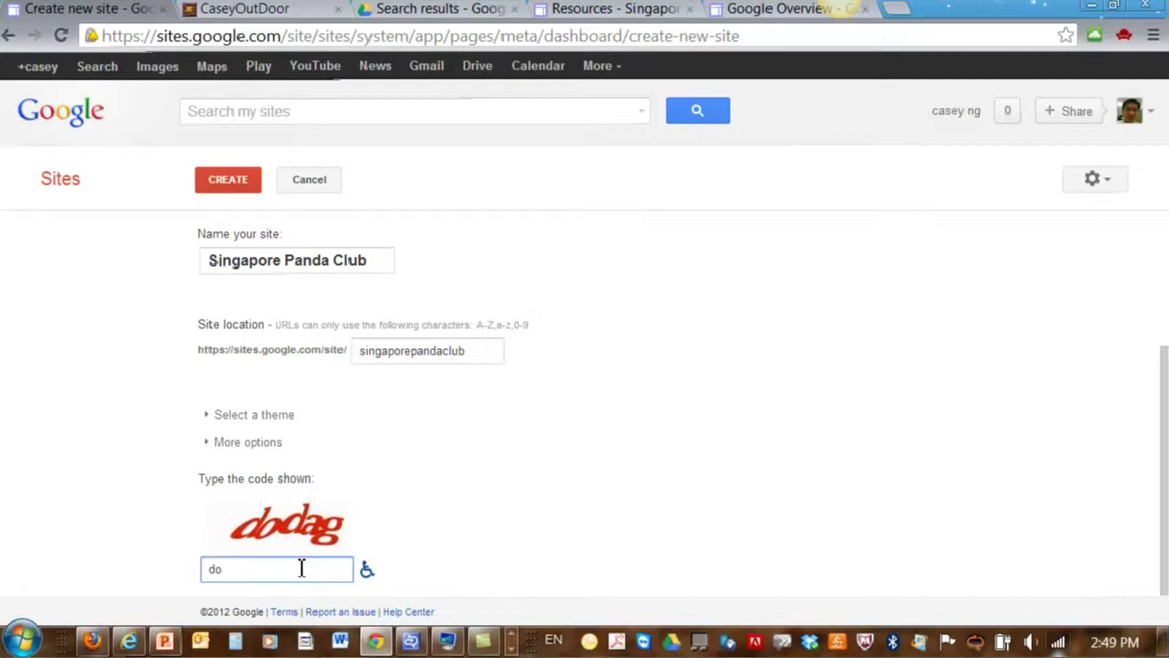
text(dag)
click(1164, 433)
drag(1164, 433, 1160, 290)
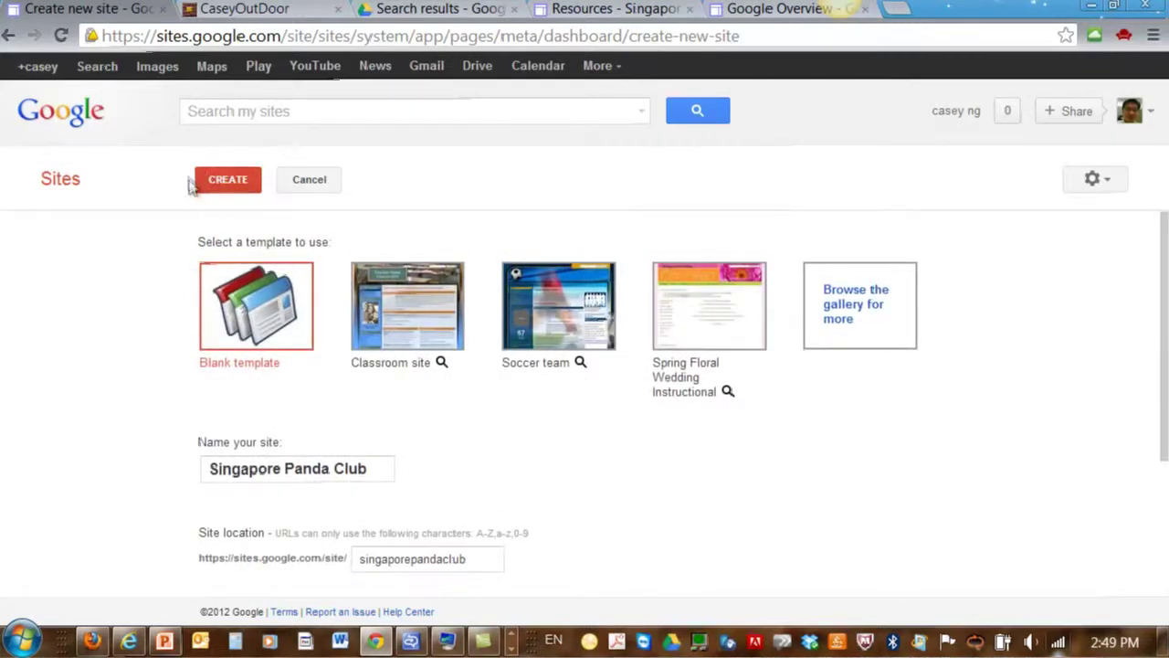
click(235, 190)
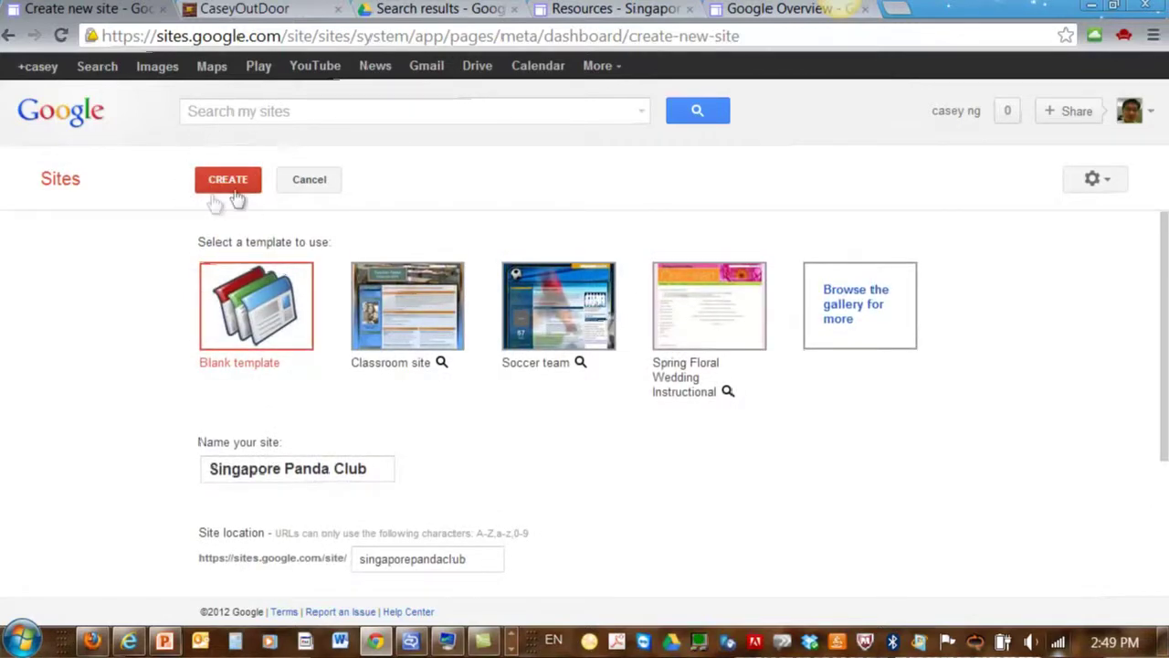